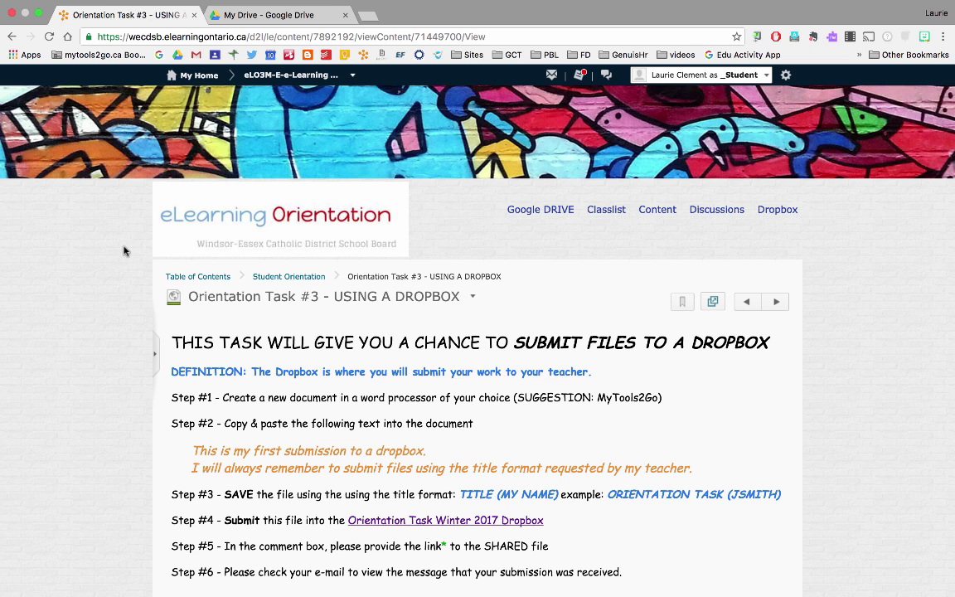
Scroll down the task instructions and select the two orange sample sentences
{"action": "scroll", "coordinate": [124, 251], "scroll_direction": "down", "scroll_amount": 2}
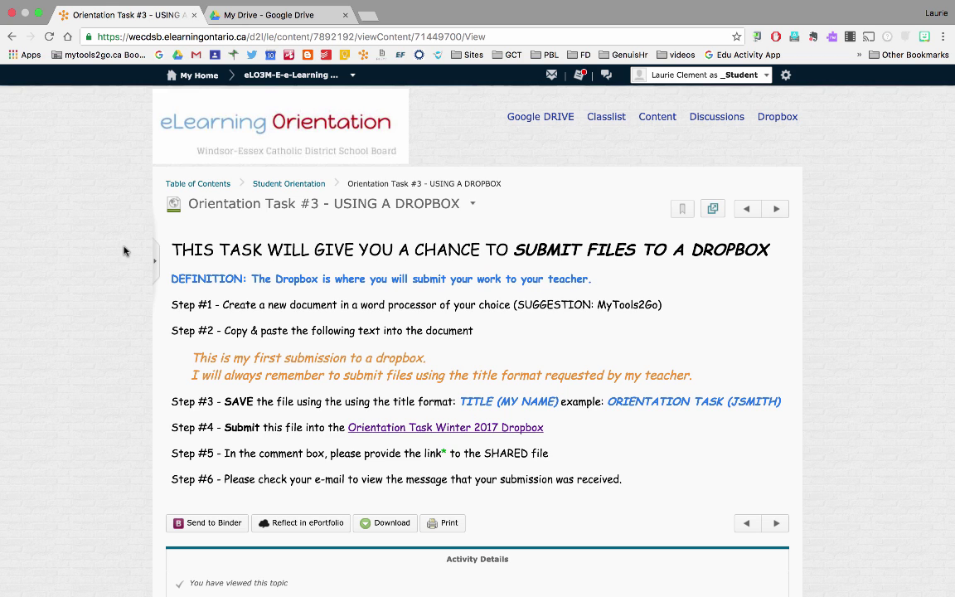
{"action": "scroll", "coordinate": [120, 274], "scroll_direction": "down", "scroll_amount": 2}
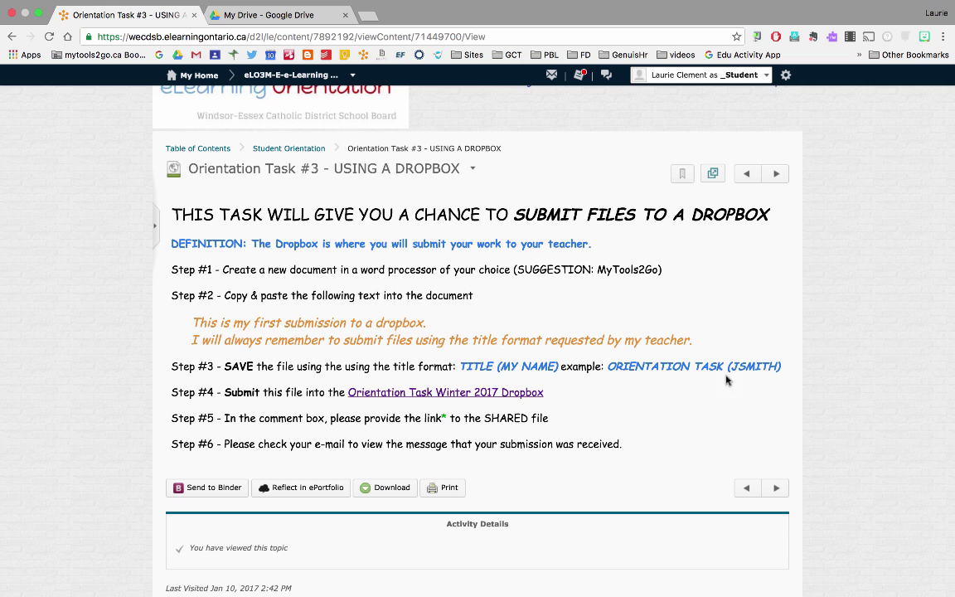
{"action": "left_click_drag", "start_coordinate": [190, 324], "coordinate": [705, 340]}
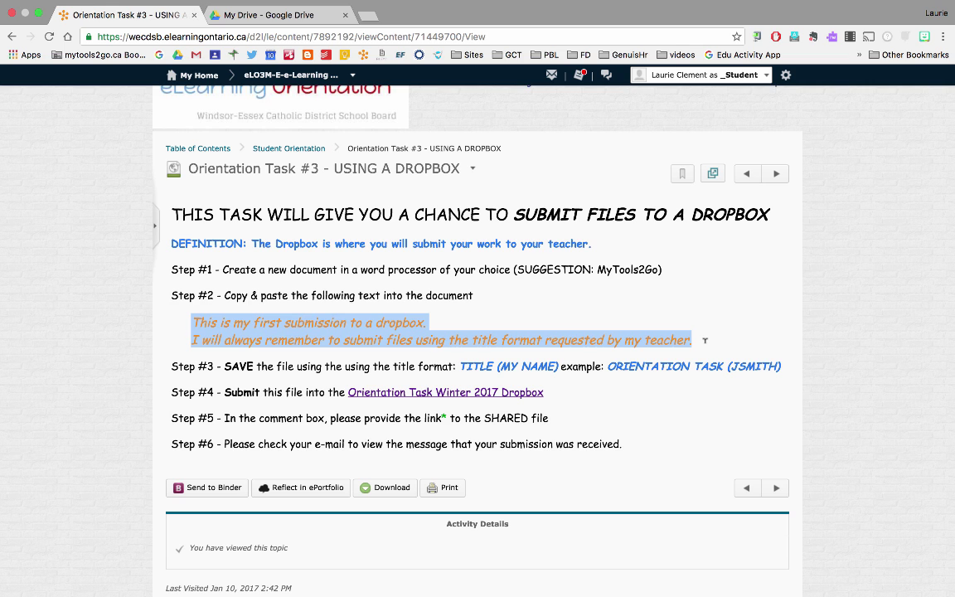
Title the new Google Doc 'Orientation Task' with the student's name in brackets and paste the two sentences
{"action": "left_click", "coordinate": [261, 17]}
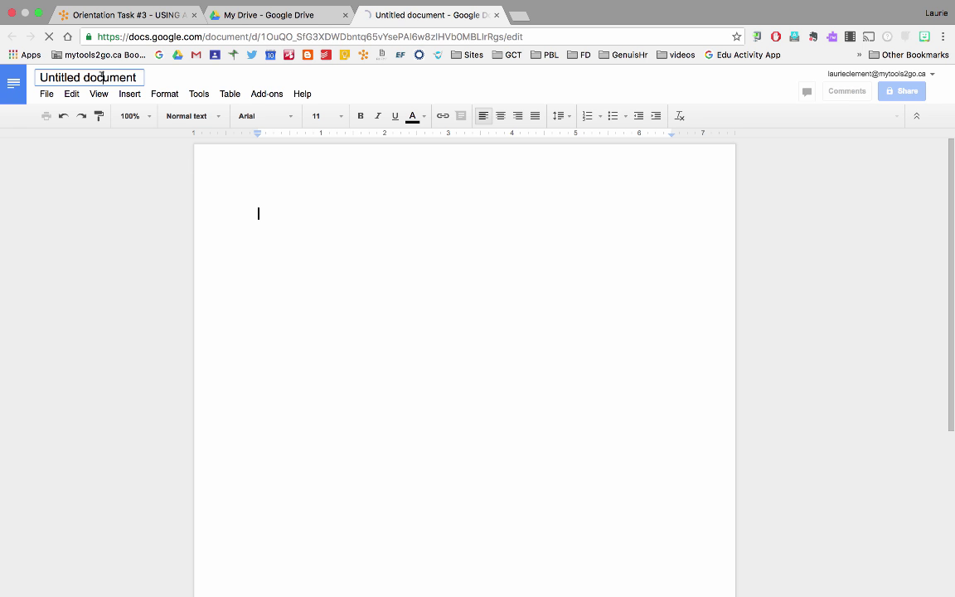
{"action": "left_click", "coordinate": [102, 77]}
{"action": "double_click", "coordinate": [102, 77]}
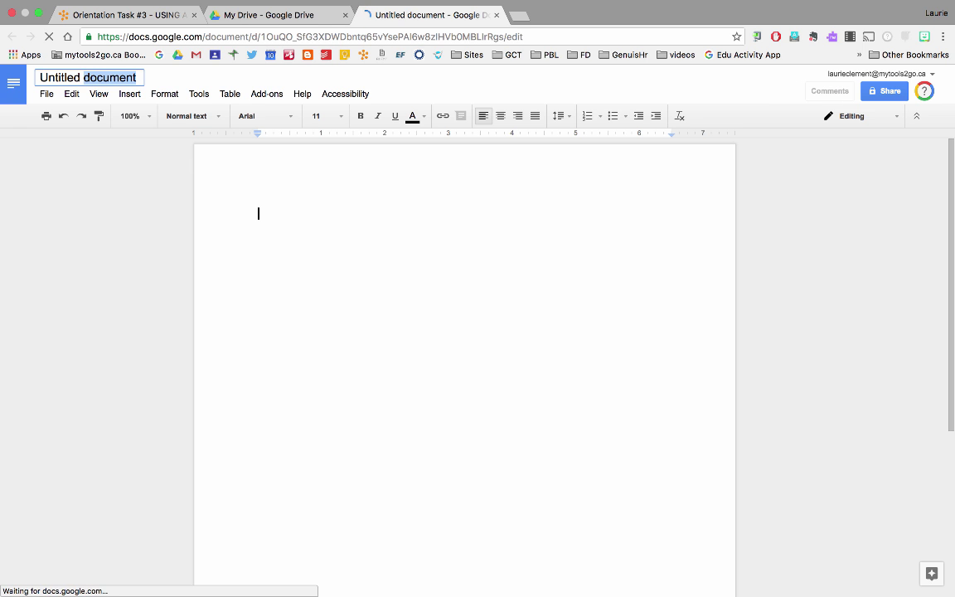
{"action": "type", "text": "Orien"}
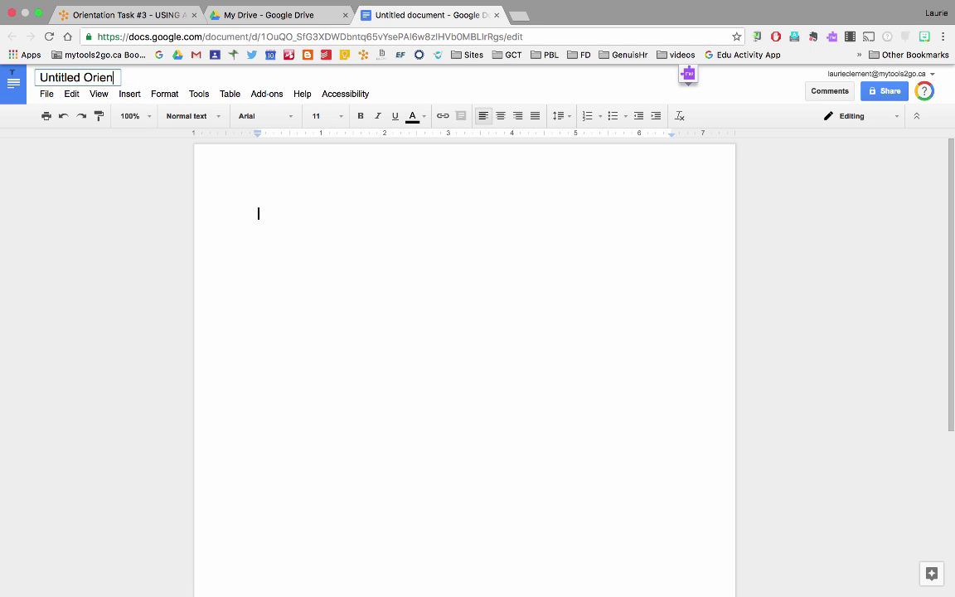
{"action": "key", "text": "alt+Left"}
{"action": "key", "text": "alt+shift+Left"}
{"action": "key", "text": "BackSpace"}
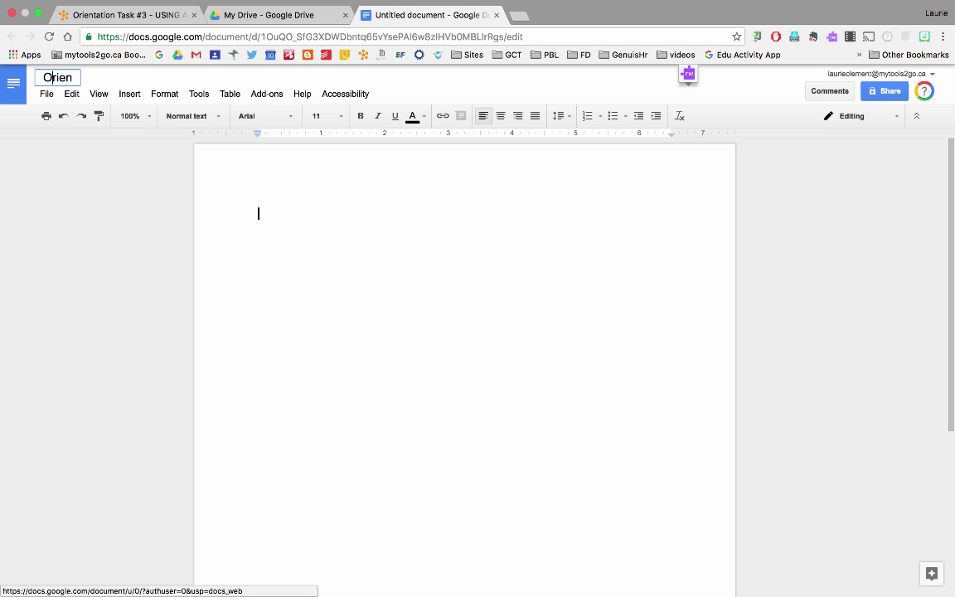
{"action": "key", "text": "Right"}
{"action": "key", "text": "Right"}
{"action": "key", "text": "Right"}
{"action": "key", "text": "Right"}
{"action": "key", "text": "Right"}
{"action": "type", "text": "tation Task (LC"}
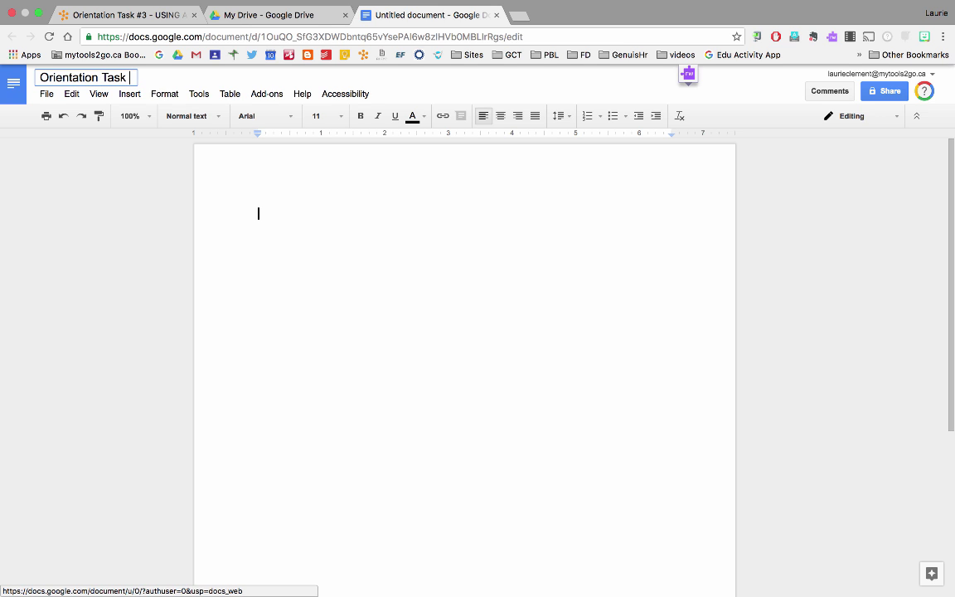
{"action": "type", "text": "lement)"}
{"action": "key", "text": "Return"}
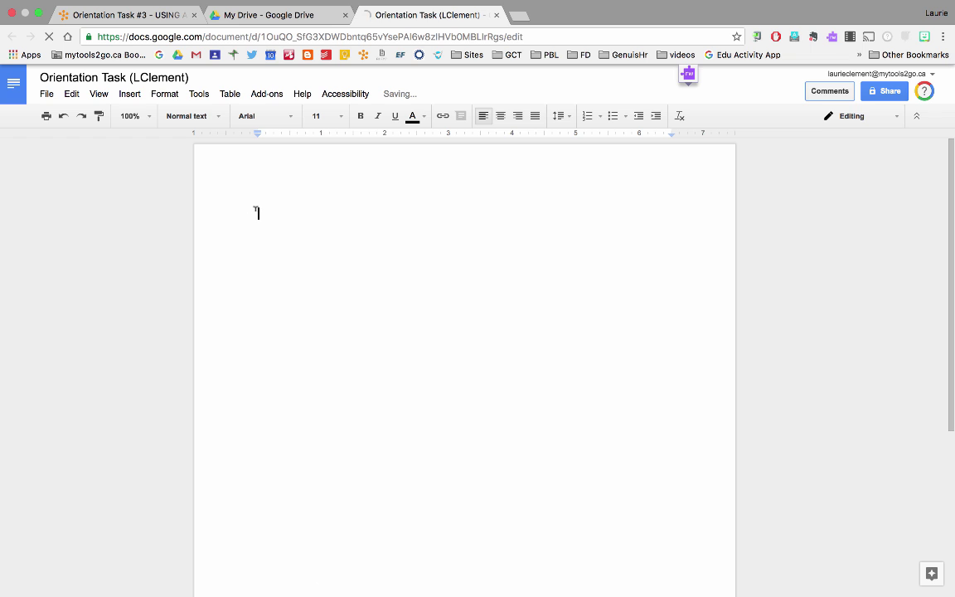
{"action": "type", "text": "This is my first submission to a dropbox. I will always remember to submit files using the title format requested by my teacher!"}
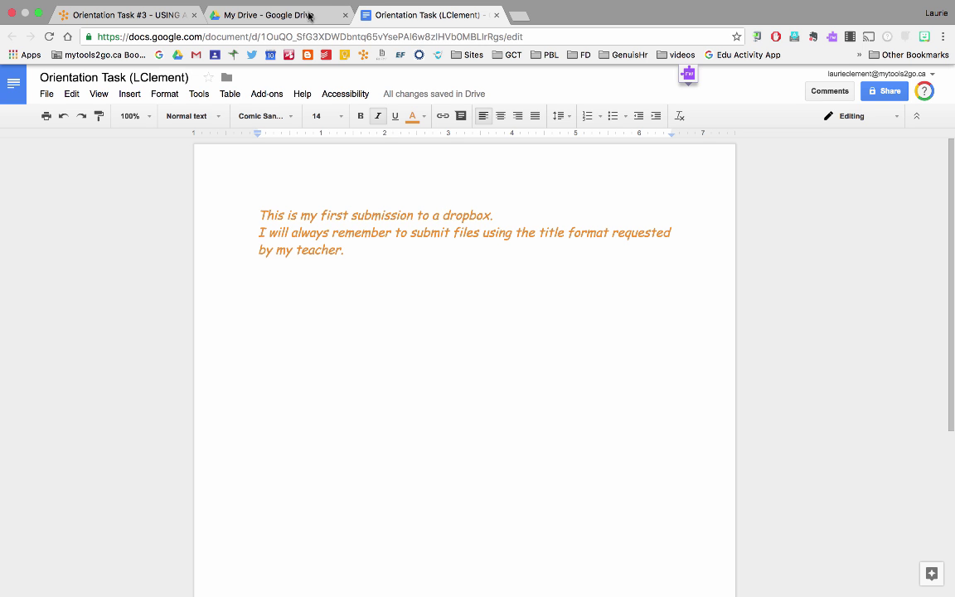
Back on the task page, follow the Step #4 'Orientation Task Winter 2017 Dropbox' link
{"action": "left_click", "coordinate": [138, 16]}
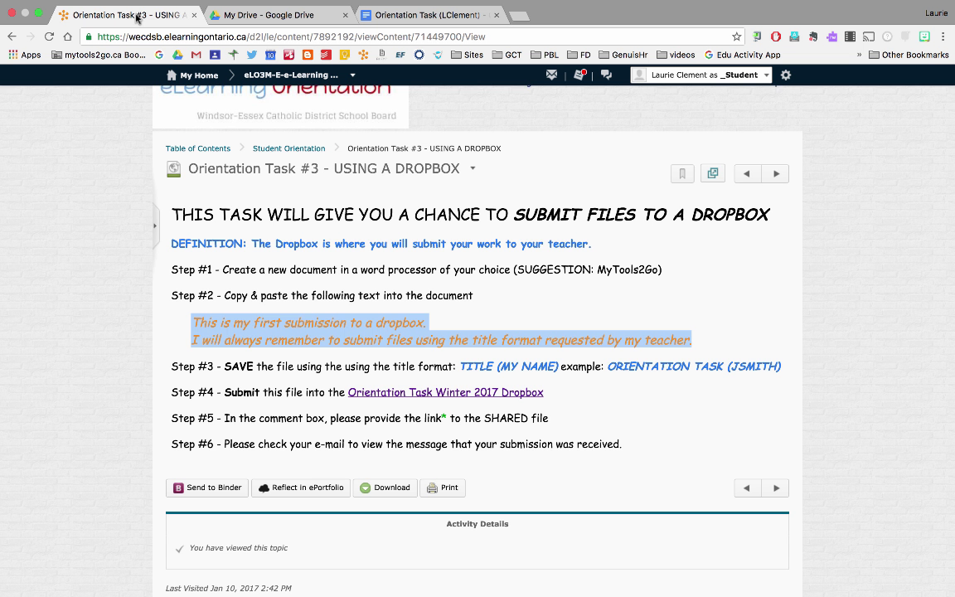
{"action": "scroll", "coordinate": [325, 199], "scroll_direction": "down", "scroll_amount": 1}
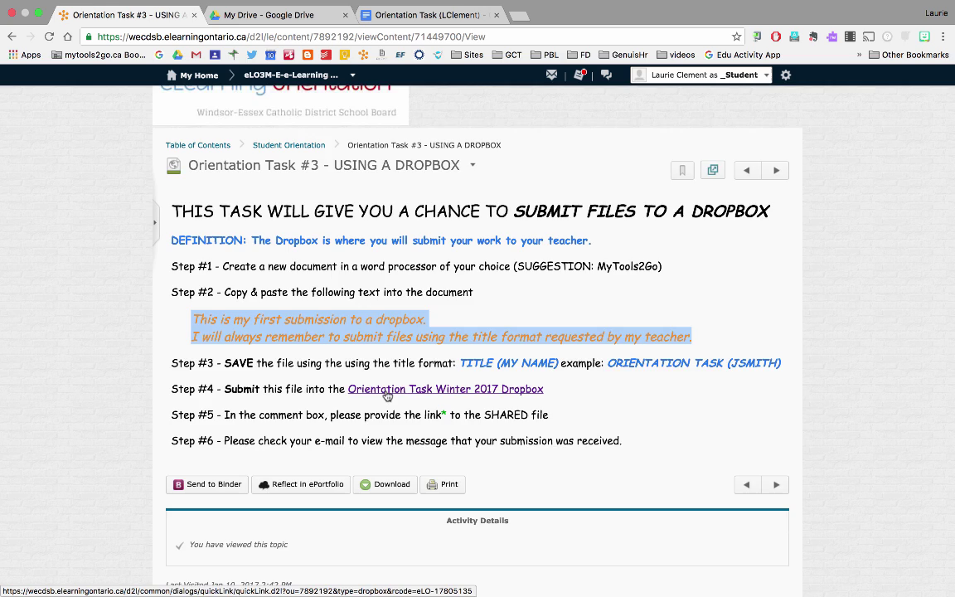
{"action": "scroll", "coordinate": [386, 395], "scroll_direction": "up", "scroll_amount": 3}
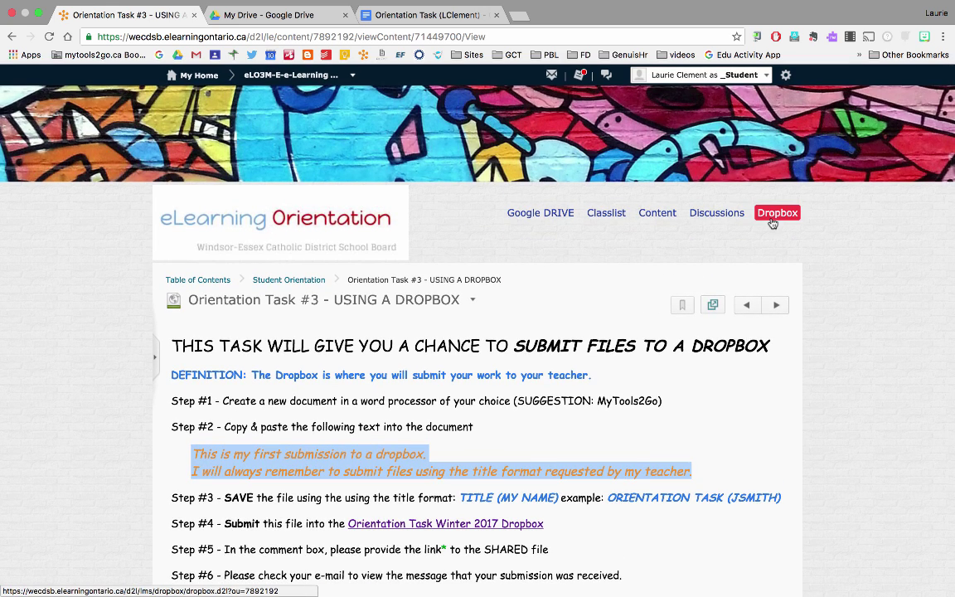
{"action": "scroll", "coordinate": [773, 223], "scroll_direction": "down", "scroll_amount": 3}
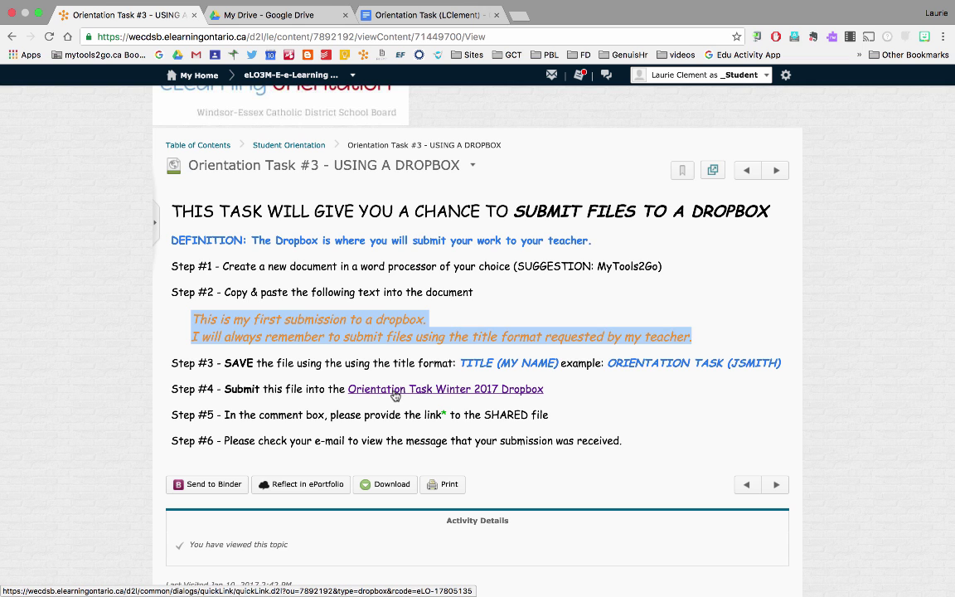
{"action": "left_click", "coordinate": [394, 396]}
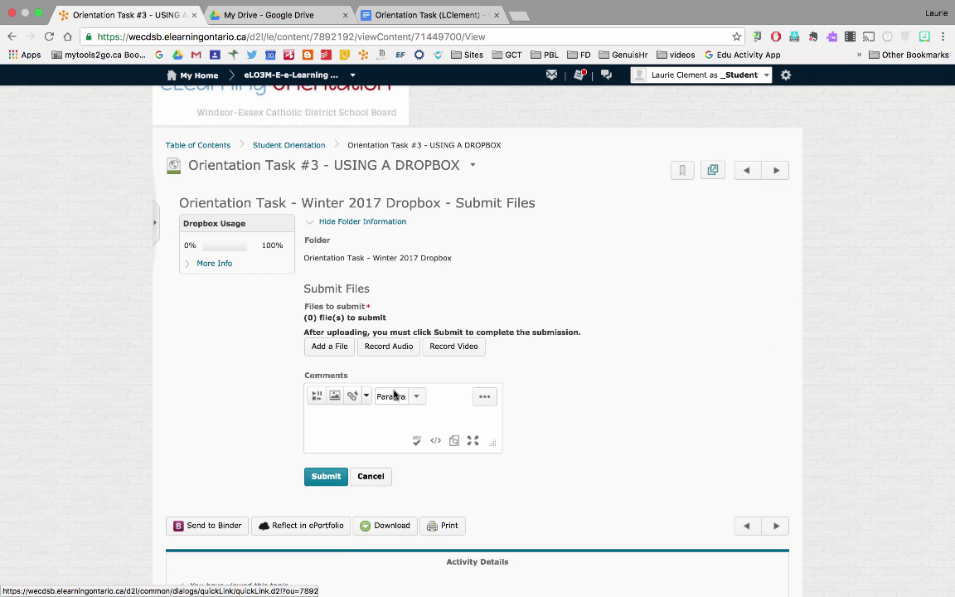
{"action": "scroll", "coordinate": [395, 396], "scroll_direction": "down", "scroll_amount": 2}
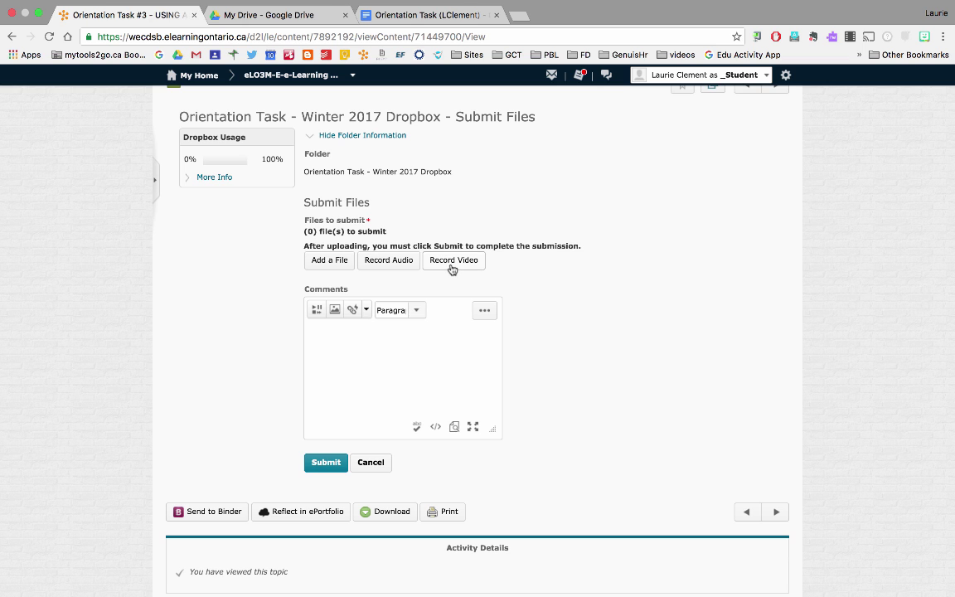
Open the Add a File upload window, then return to the Google Docs document
{"action": "left_click", "coordinate": [330, 263]}
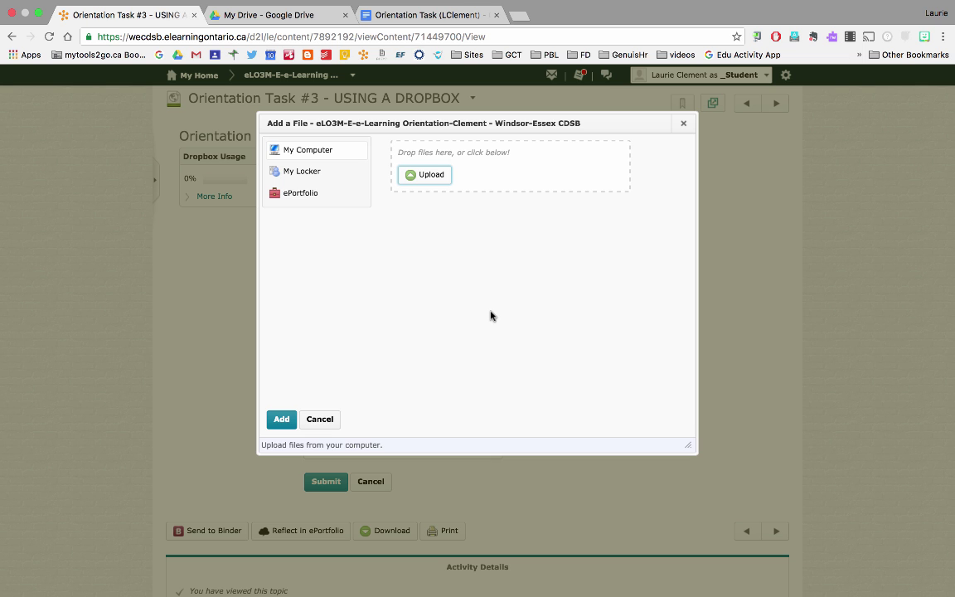
{"action": "left_click", "coordinate": [446, 20]}
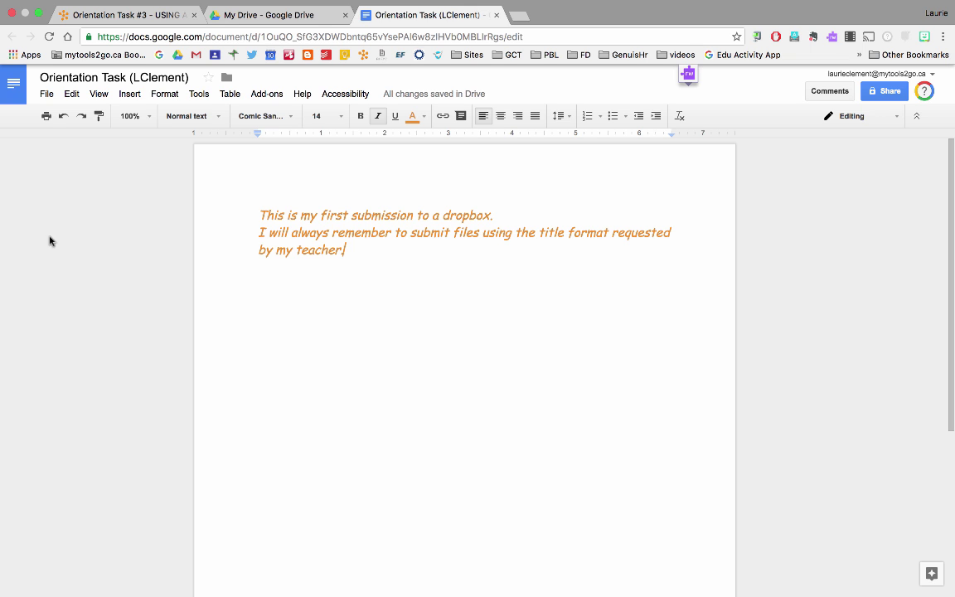
Download the document as a PDF Document (.pdf) and return to the Brightspace upload window
{"action": "left_click", "coordinate": [45, 95]}
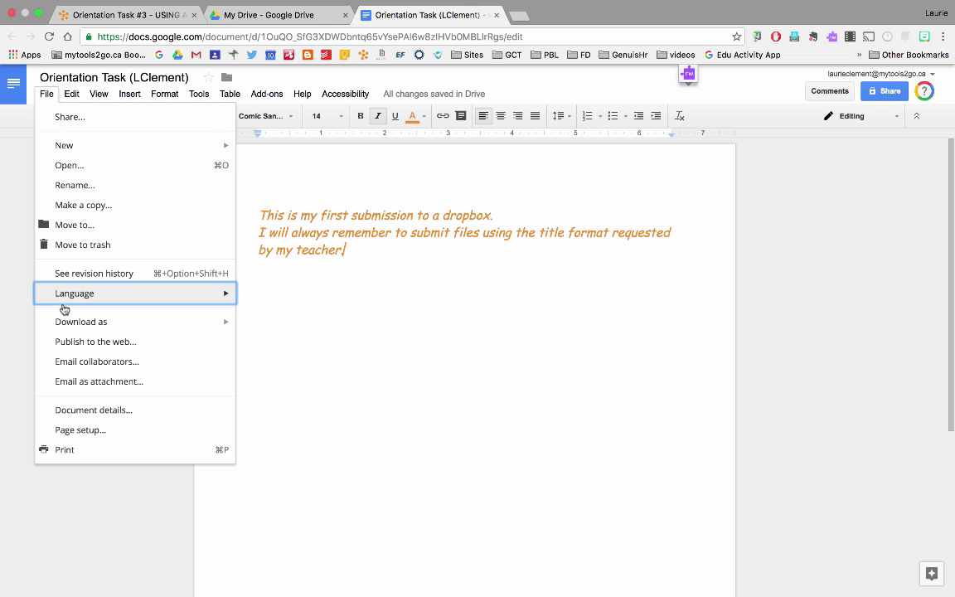
{"action": "mouse_move", "coordinate": [69, 327]}
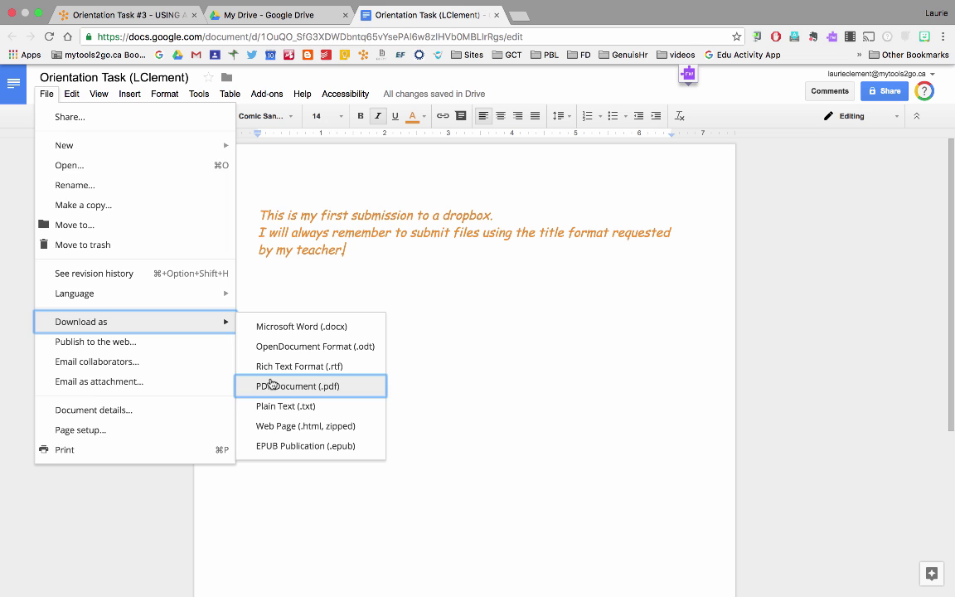
{"action": "left_click", "coordinate": [272, 384]}
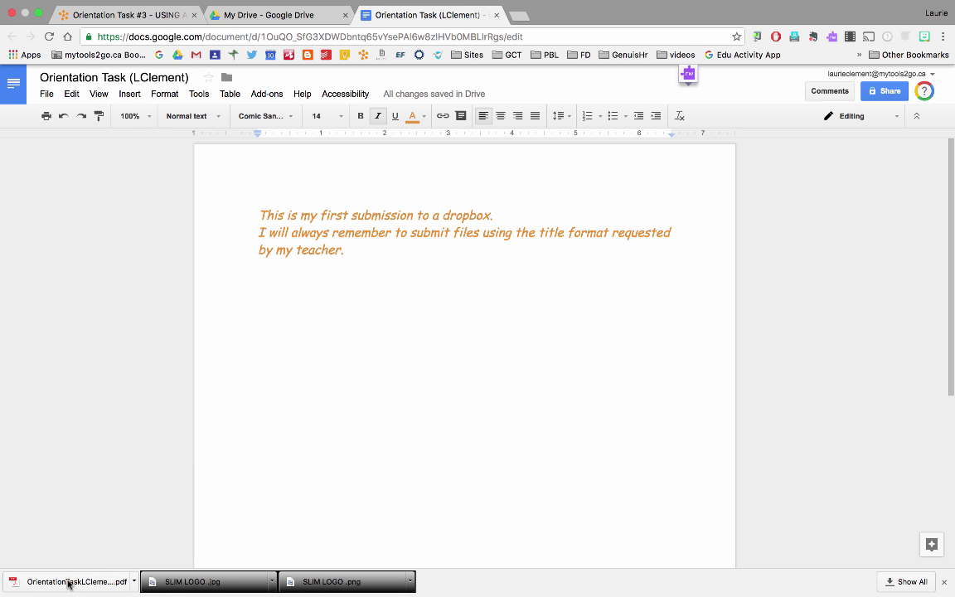
{"action": "key", "text": "super+1"}
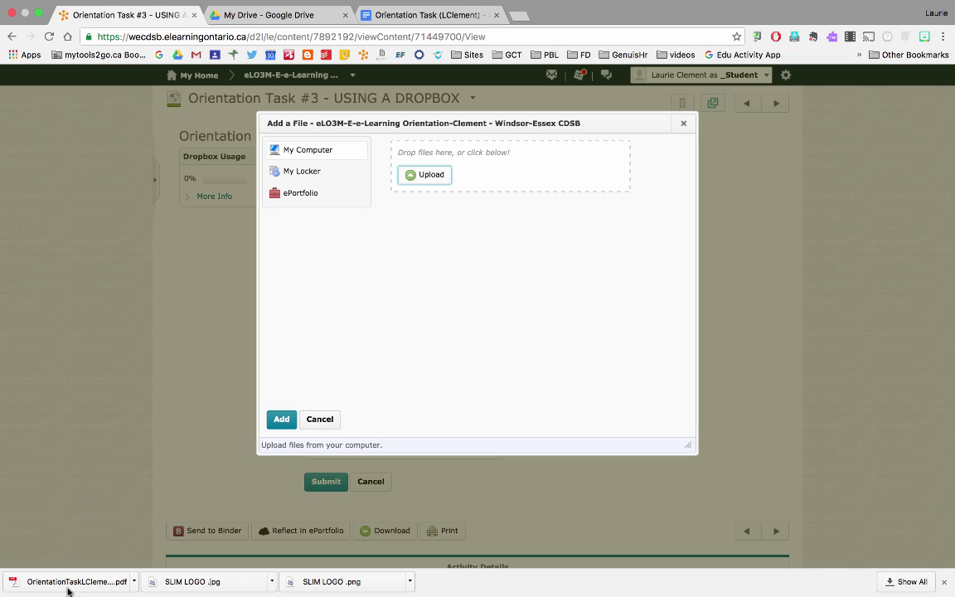
Drag the downloaded Orientation Task PDF (26.52 KB) into the drop zone and add it
{"action": "left_click_drag", "start_coordinate": [68, 587], "coordinate": [544, 167]}
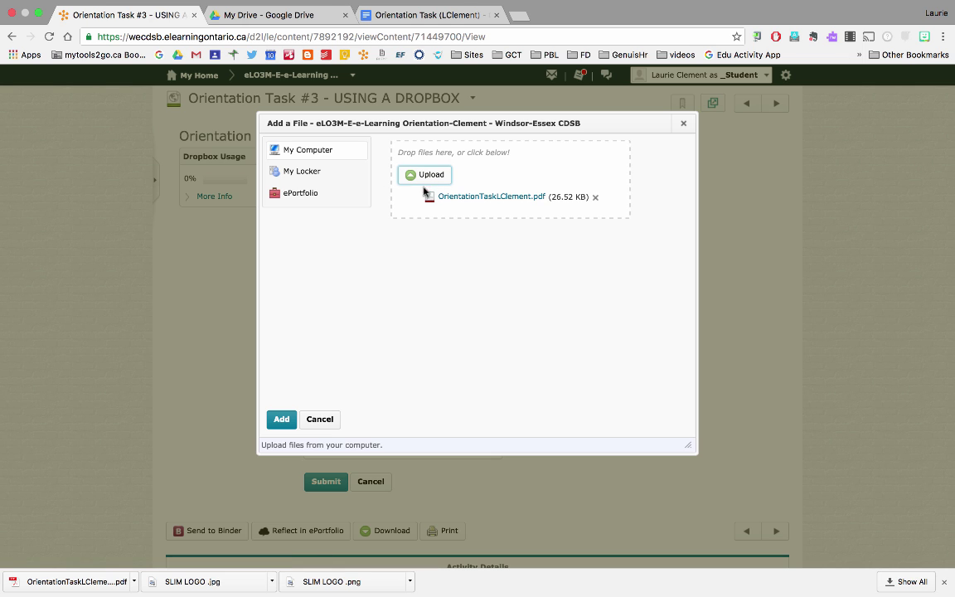
{"action": "left_click", "coordinate": [281, 420]}
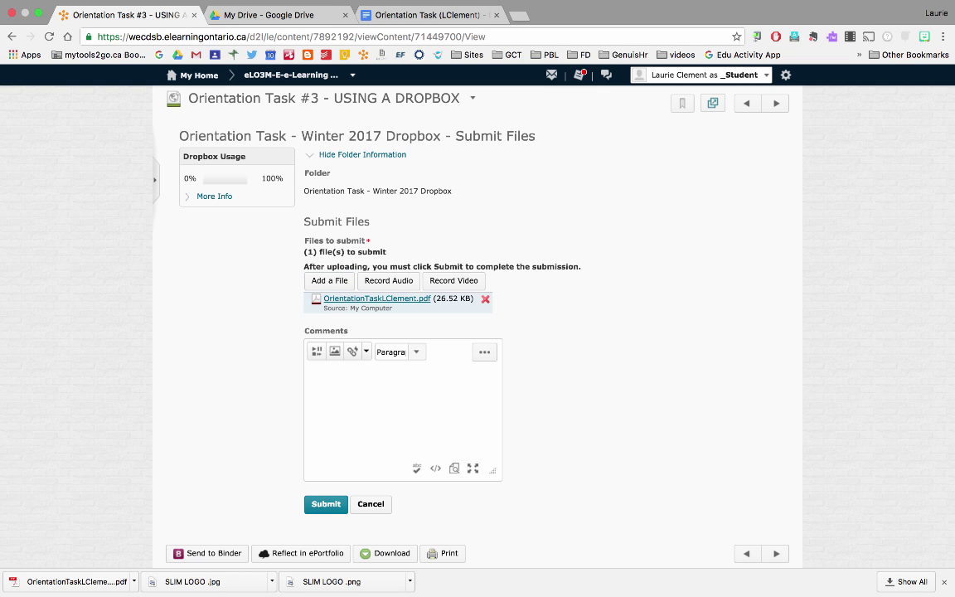
Add the comment 'Here is my first assignment.' and submit the PDF to the dropbox
{"action": "type", "text": "Here is my first assignment."}
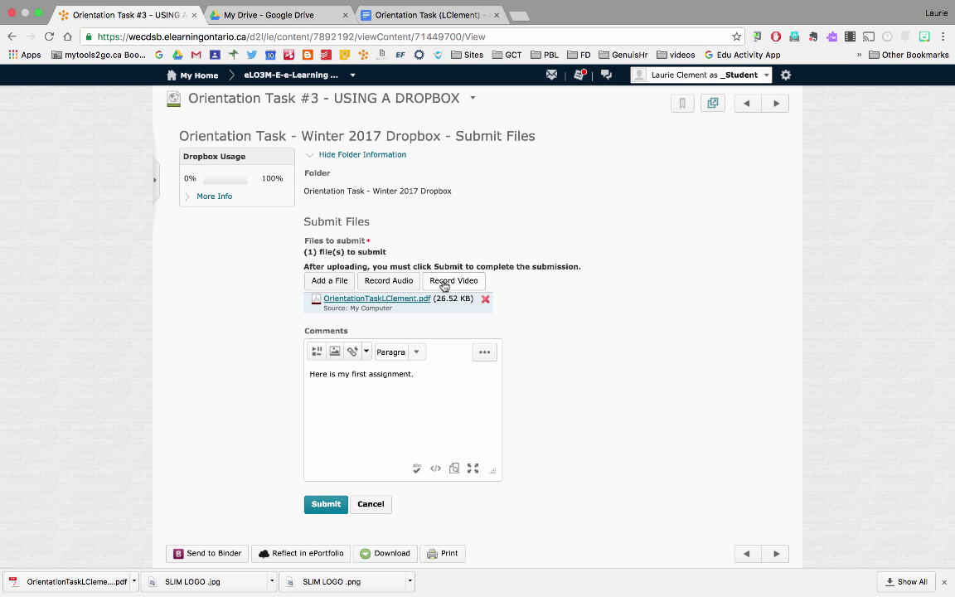
{"action": "left_click", "coordinate": [325, 506]}
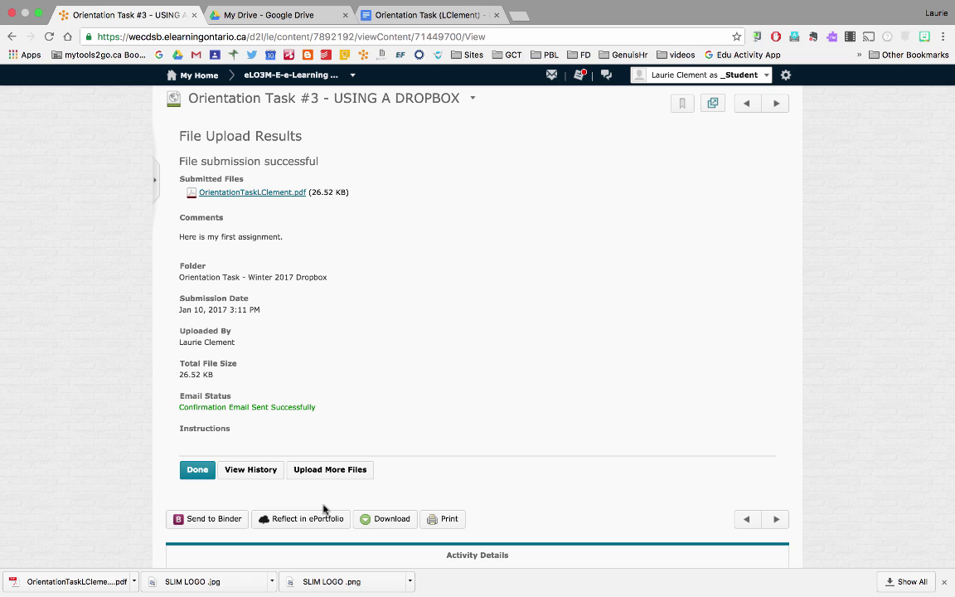